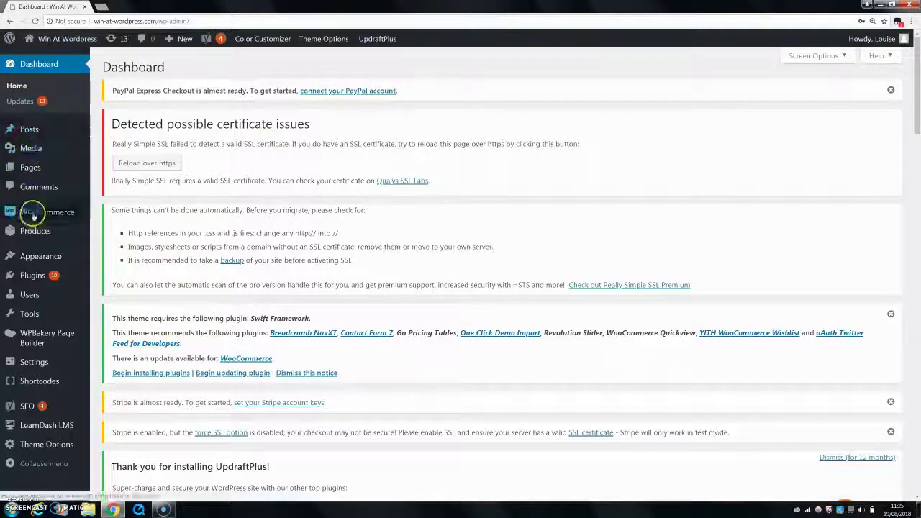
Go to WooCommerce Settings' Shipping tab to show the Everywhere zone's Standard and Free shipping.
mouse_move(39, 210)
click(107, 261)
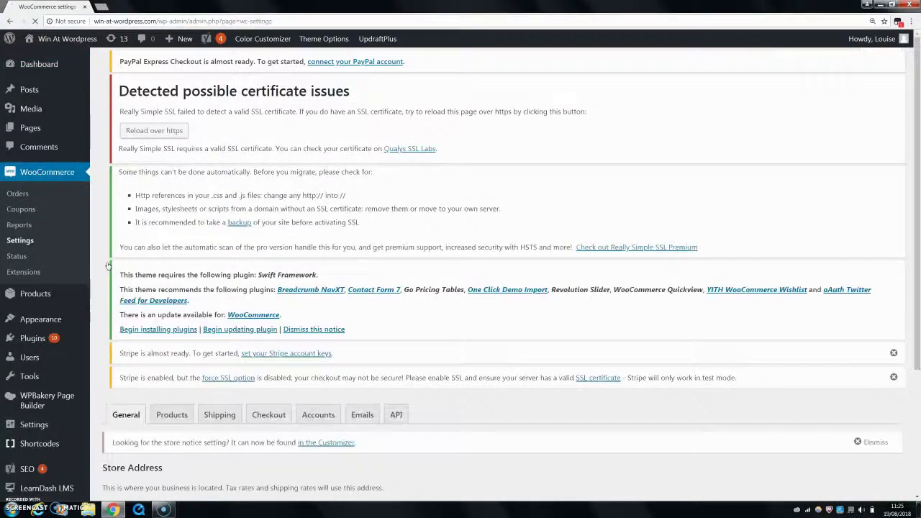
scroll(267, 303, down, 3)
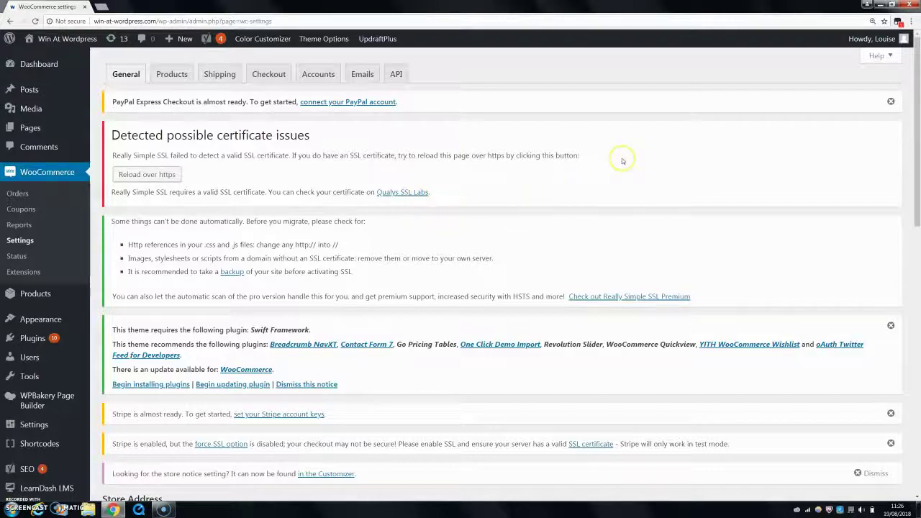
click(218, 76)
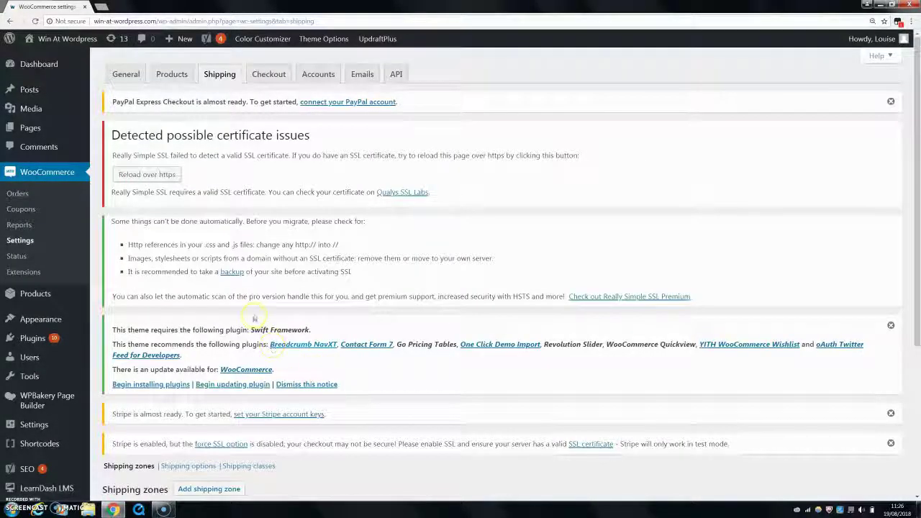
scroll(254, 317, down, 3)
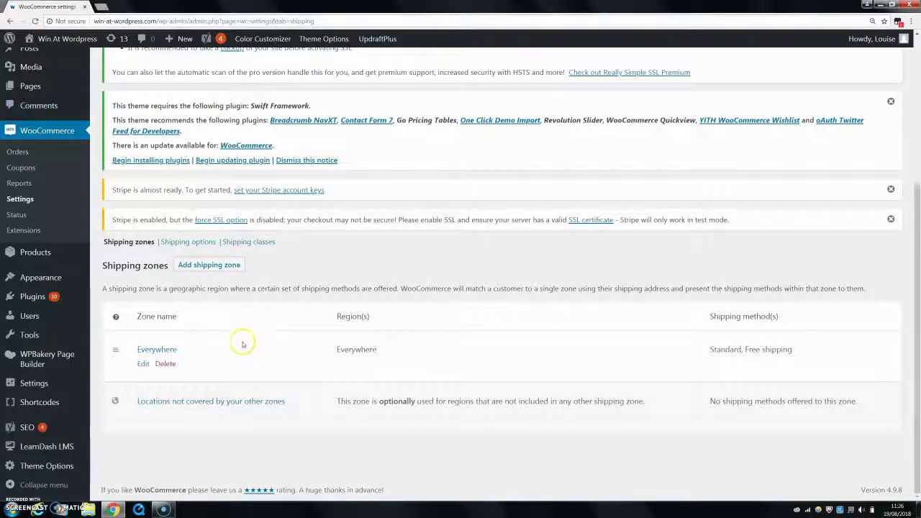
Add a new shipping zone and name it Africa.
click(190, 267)
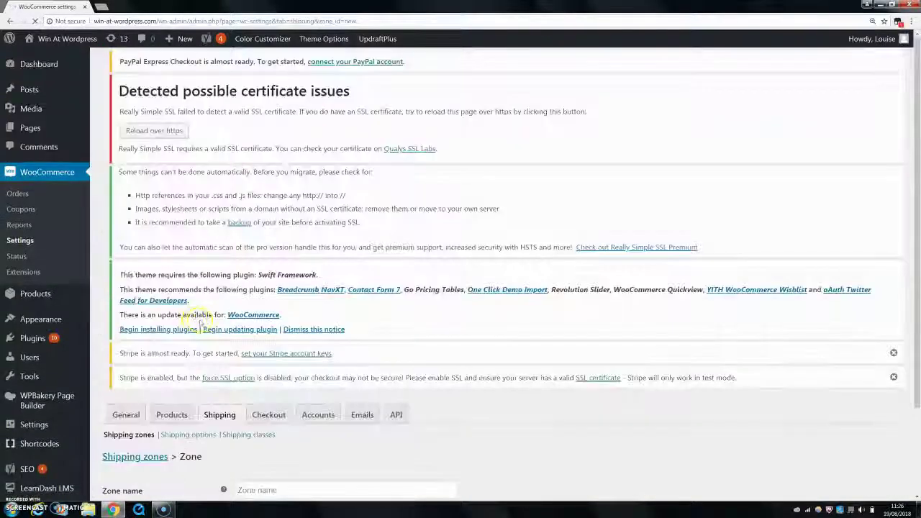
scroll(279, 337, down, 3)
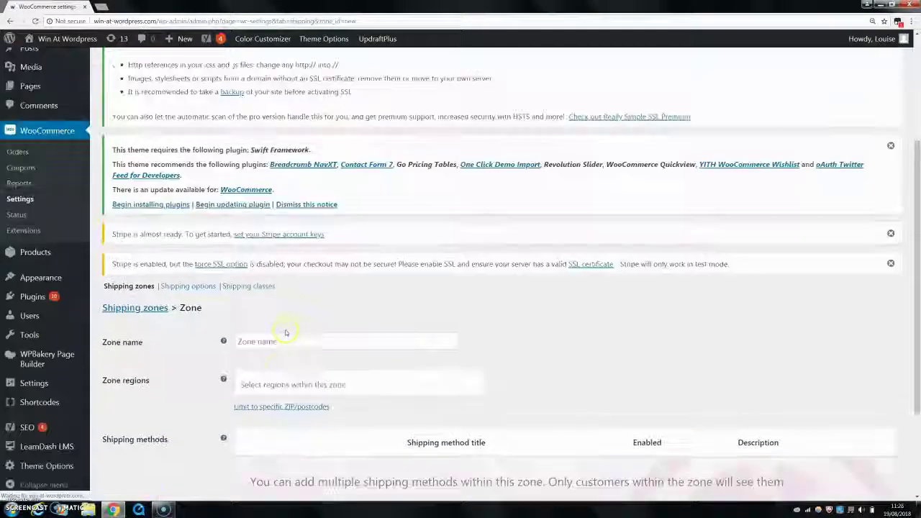
click(247, 343)
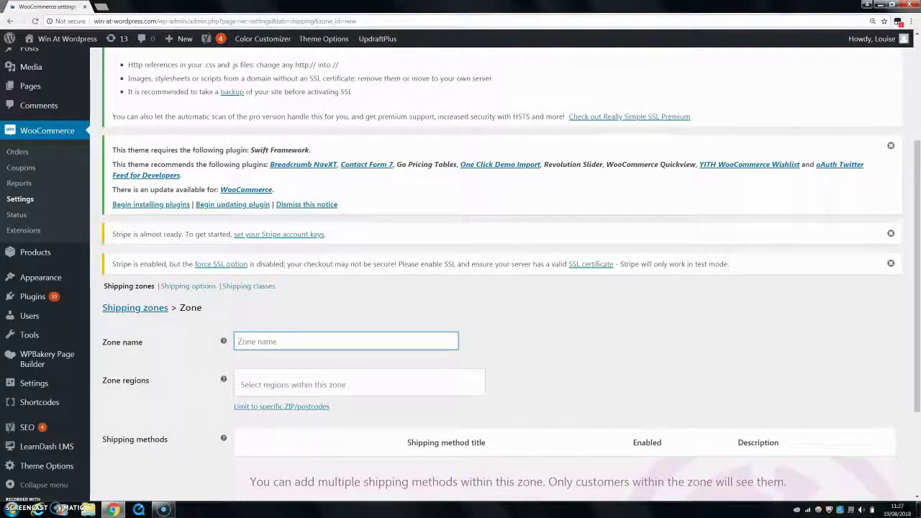
text(Africa)
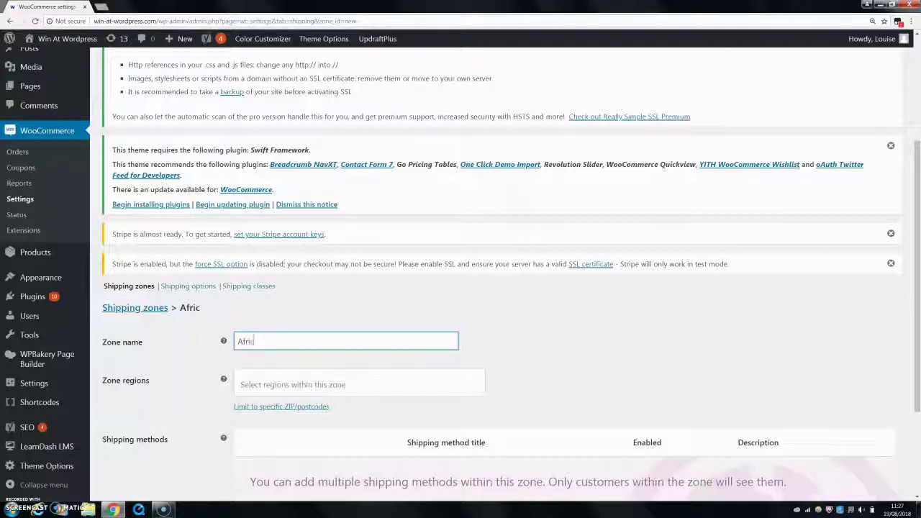
Set the new zone's region to Africa only.
click(252, 368)
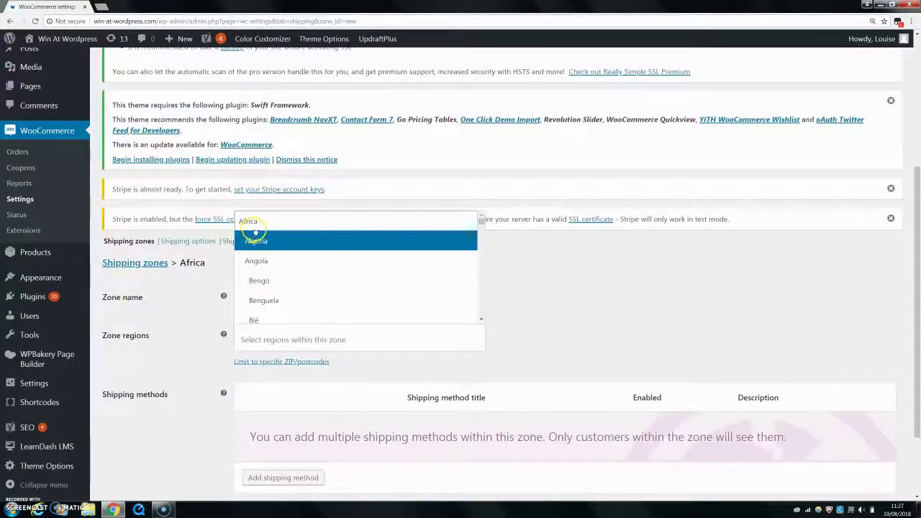
click(252, 225)
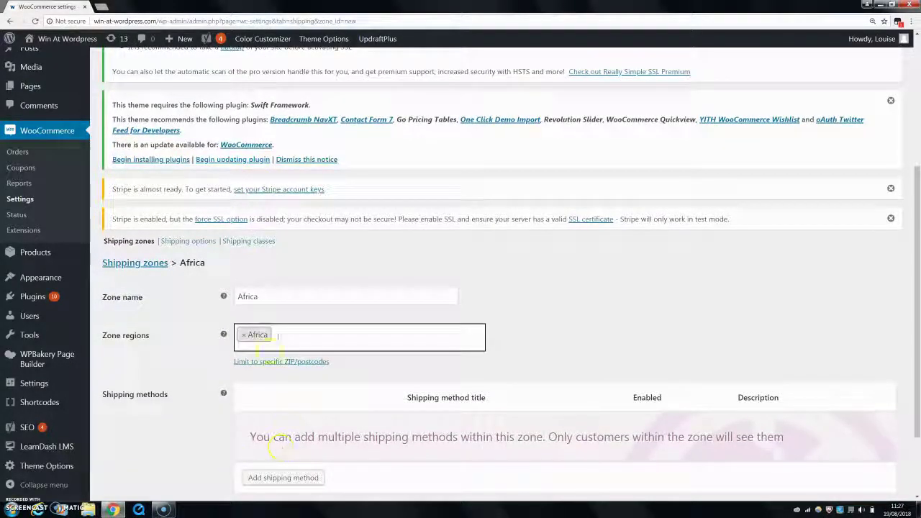
click(280, 337)
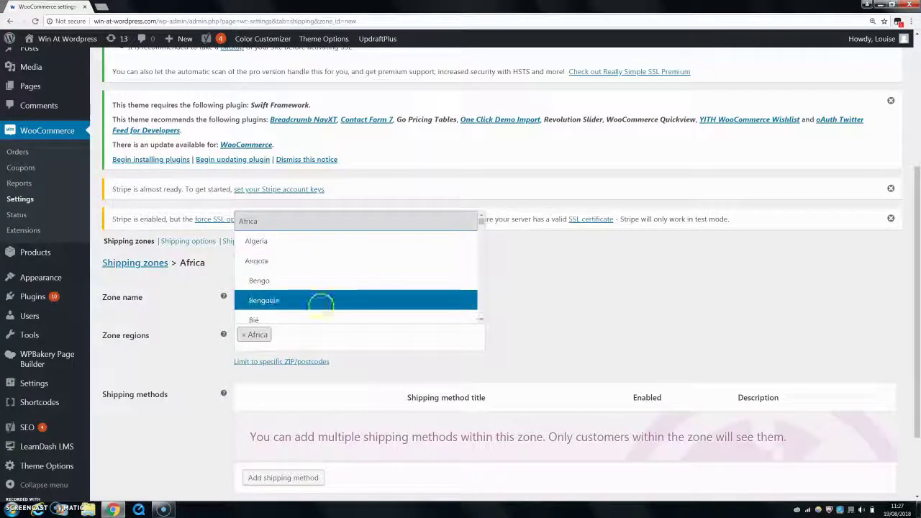
mouse_move(477, 218)
mouse_down()
mouse_move(480, 312)
mouse_move(480, 216)
mouse_up()
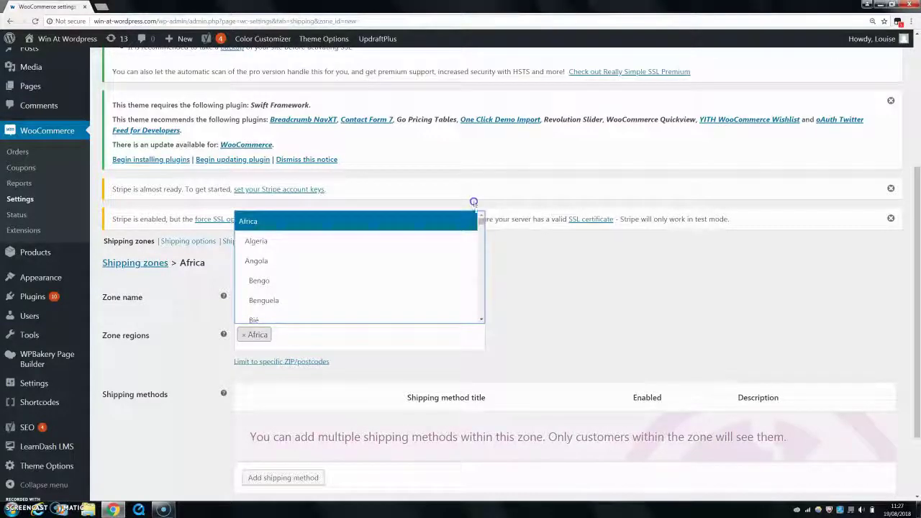
click(529, 342)
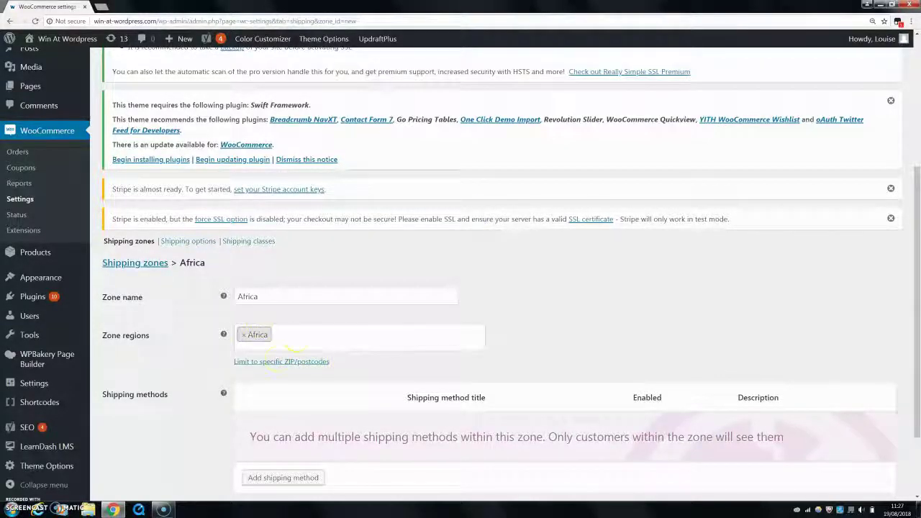
scroll(257, 313, down, 2)
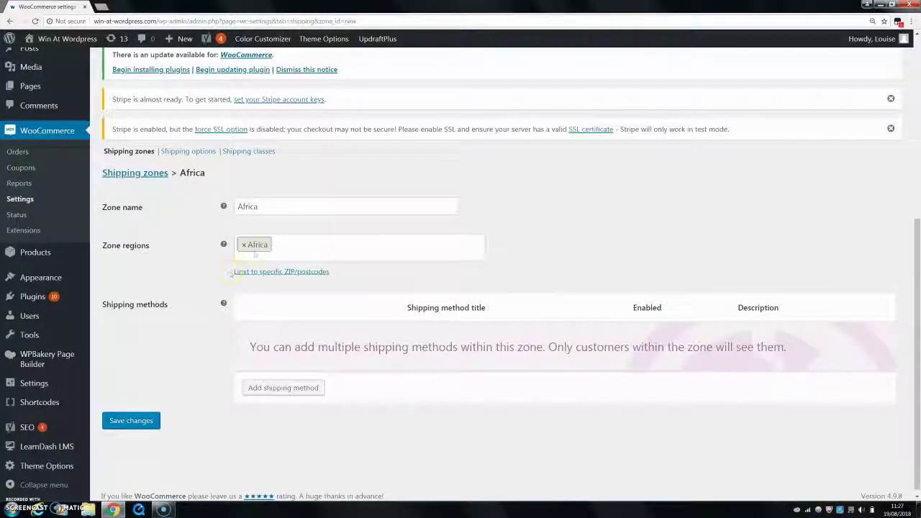
Add a Flat rate shipping method to the Africa zone.
click(287, 390)
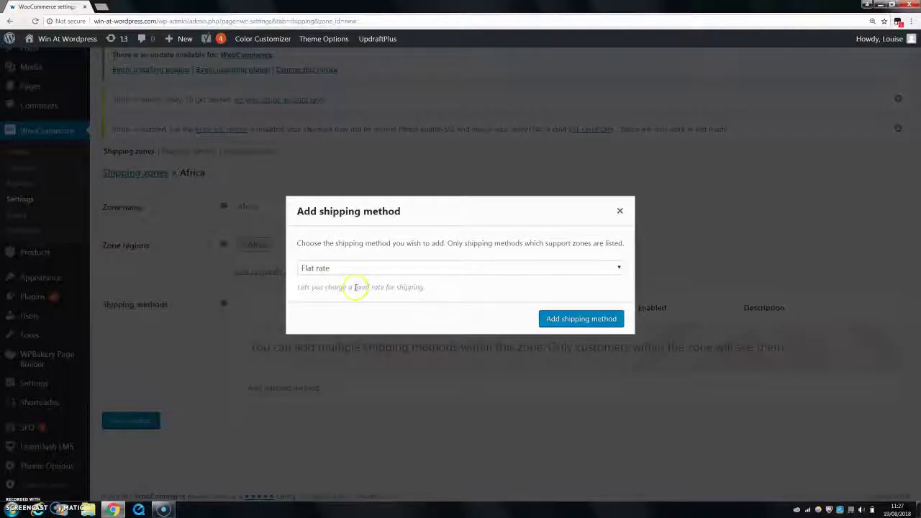
drag(354, 287, 421, 286)
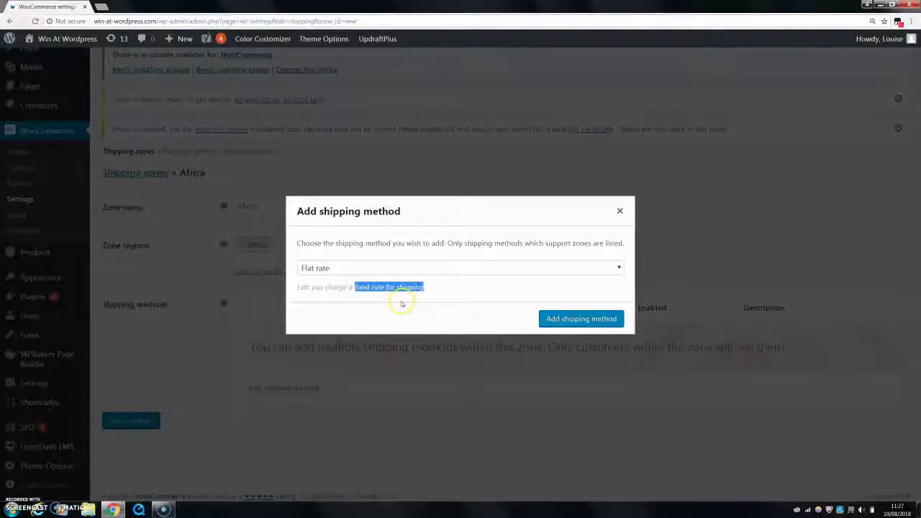
click(449, 286)
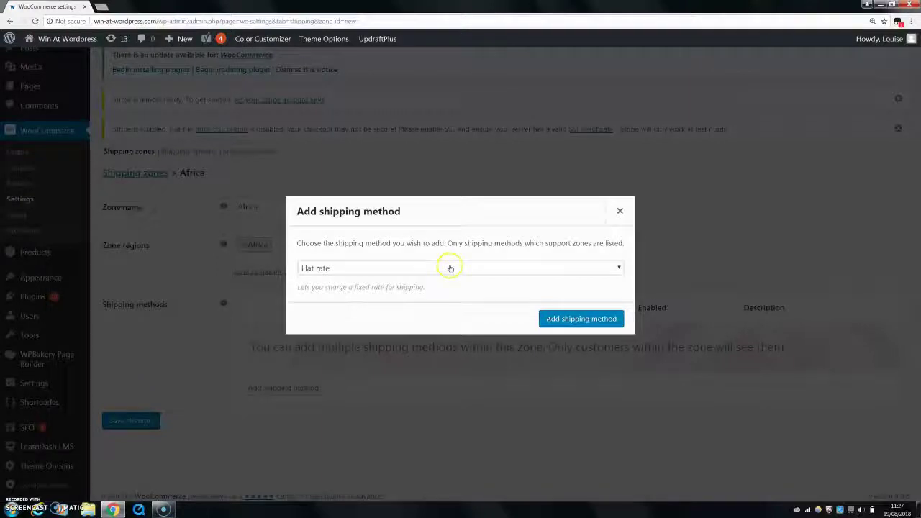
click(448, 267)
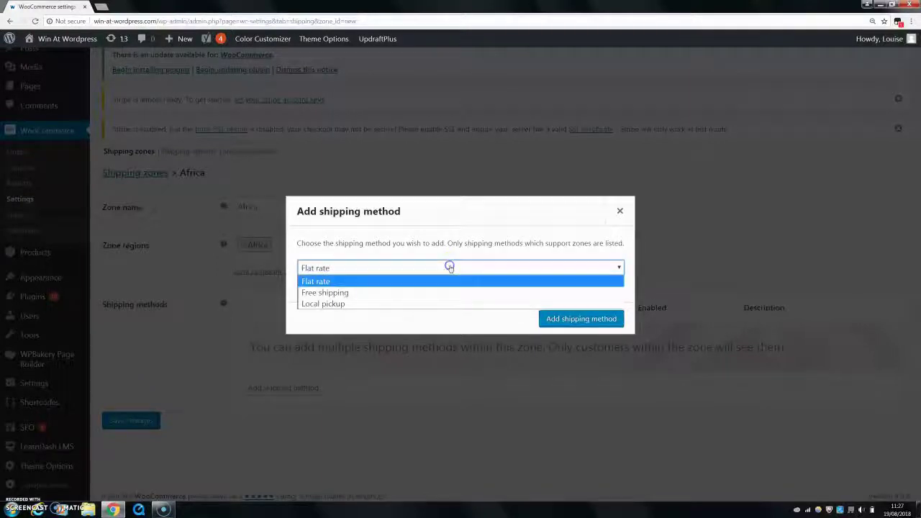
click(335, 304)
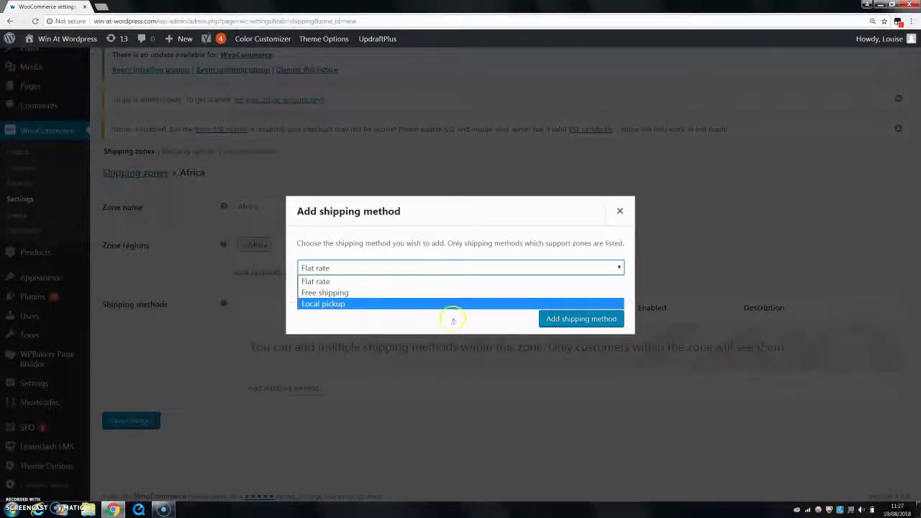
click(328, 283)
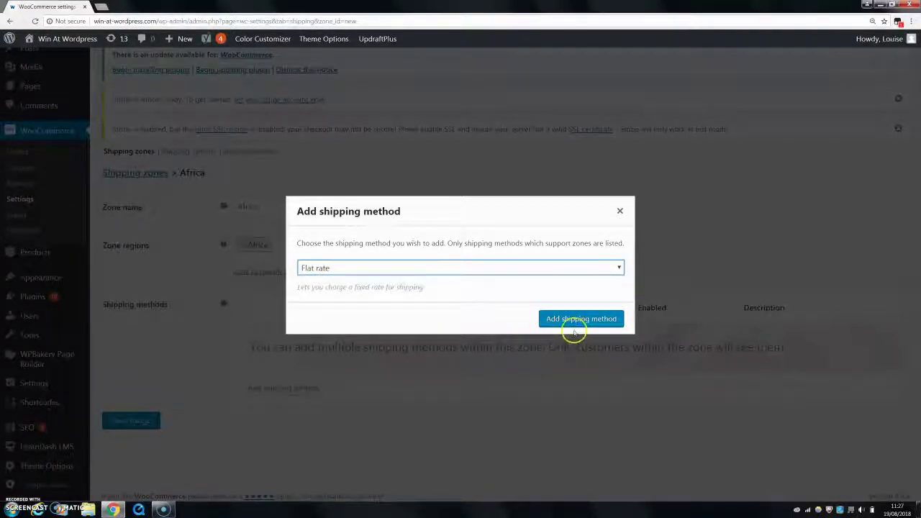
click(570, 321)
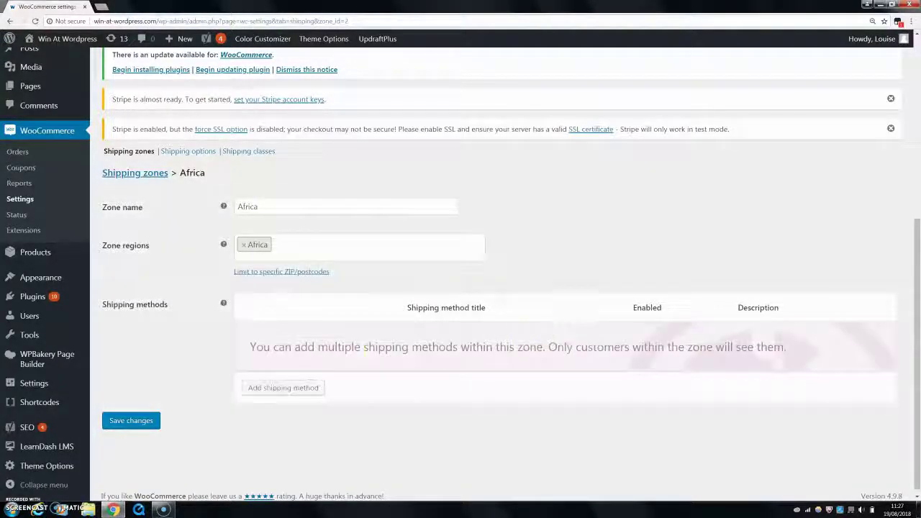
Add a Free shipping method to the Africa zone.
click(277, 388)
click(315, 269)
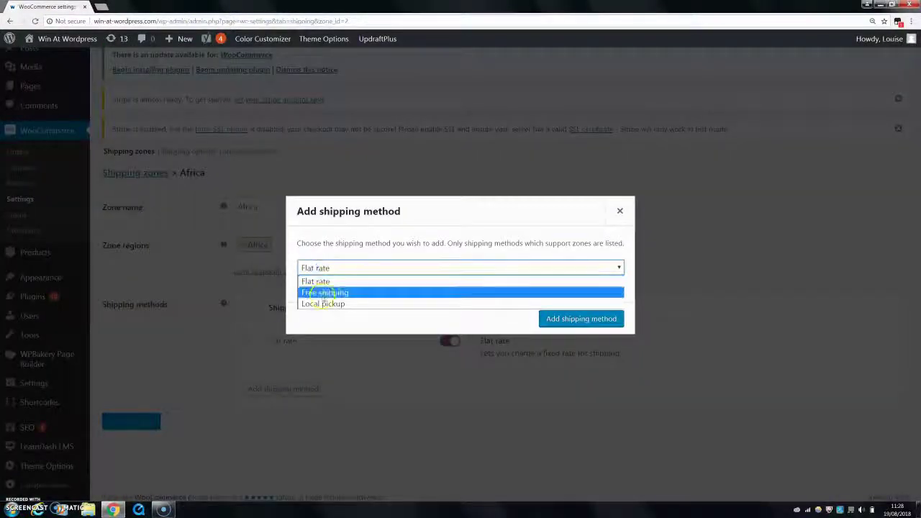
click(318, 293)
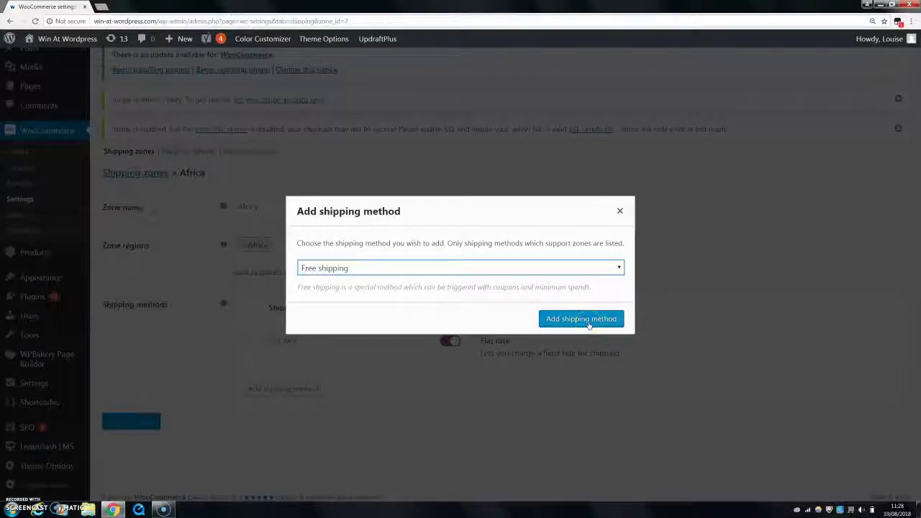
click(586, 321)
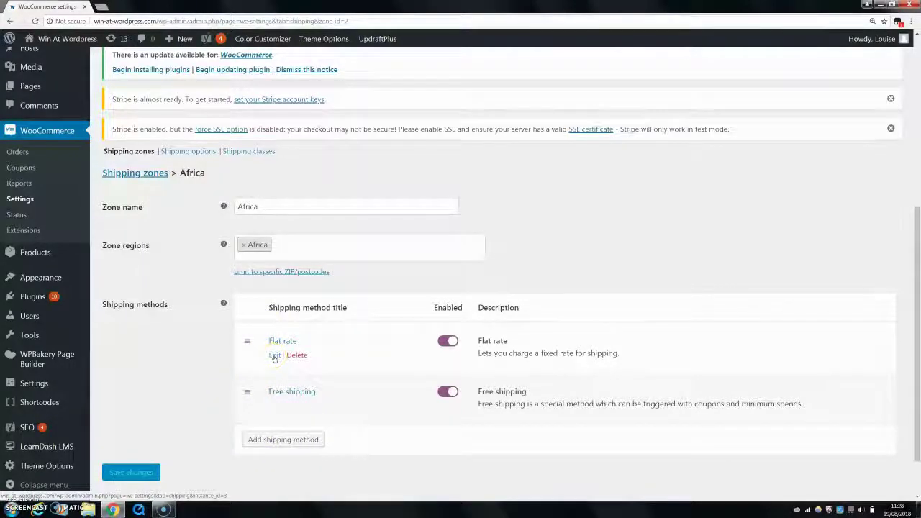
Retitle the Africa zone's flat rate method to 'Standard'.
click(274, 355)
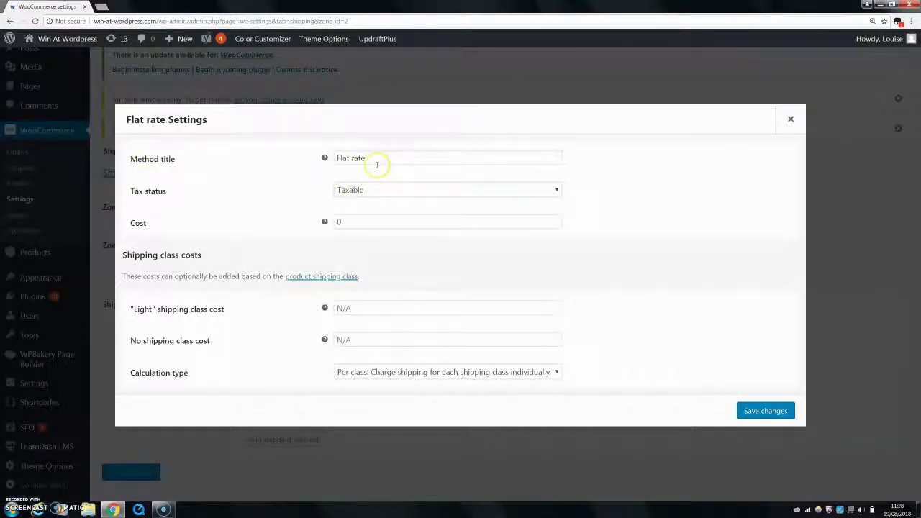
drag(376, 164, 335, 158)
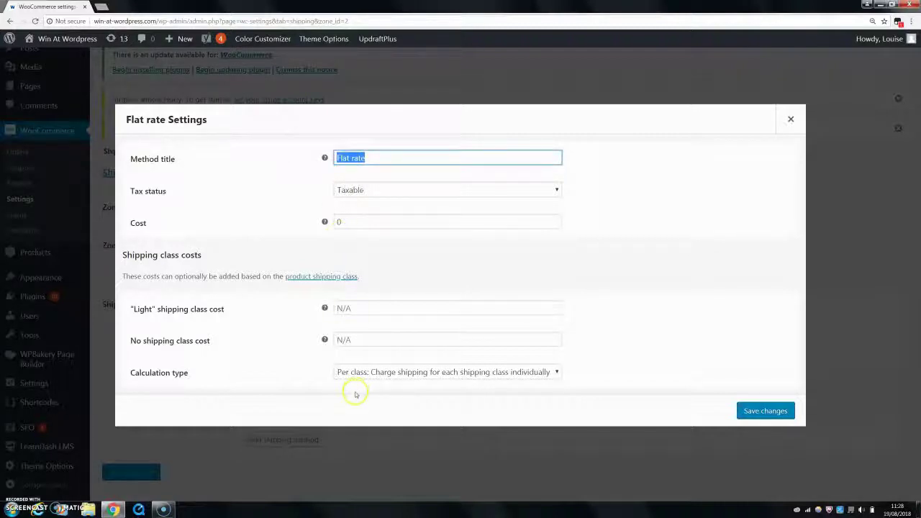
text(Str)
key(BackSpace)
text(andard)
click(256, 145)
Set the flat rate's tax status to None with cost 4, and save.
click(366, 191)
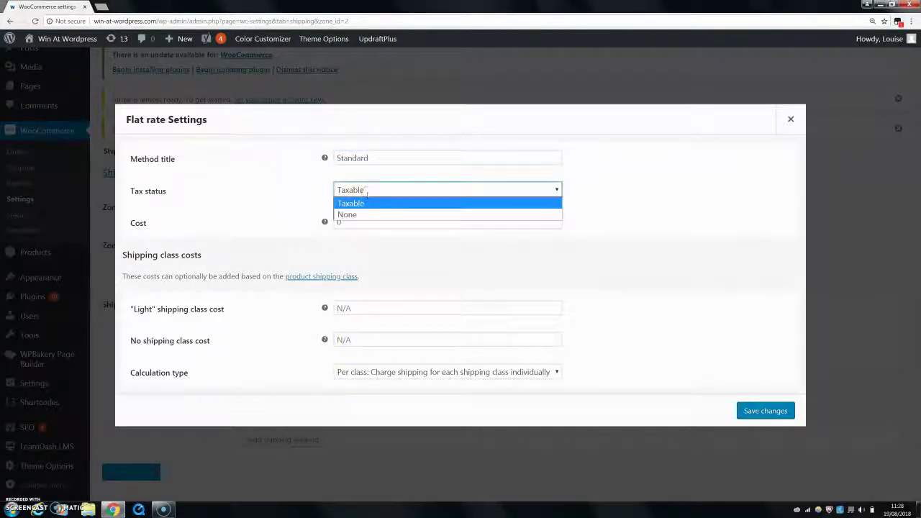
click(295, 199)
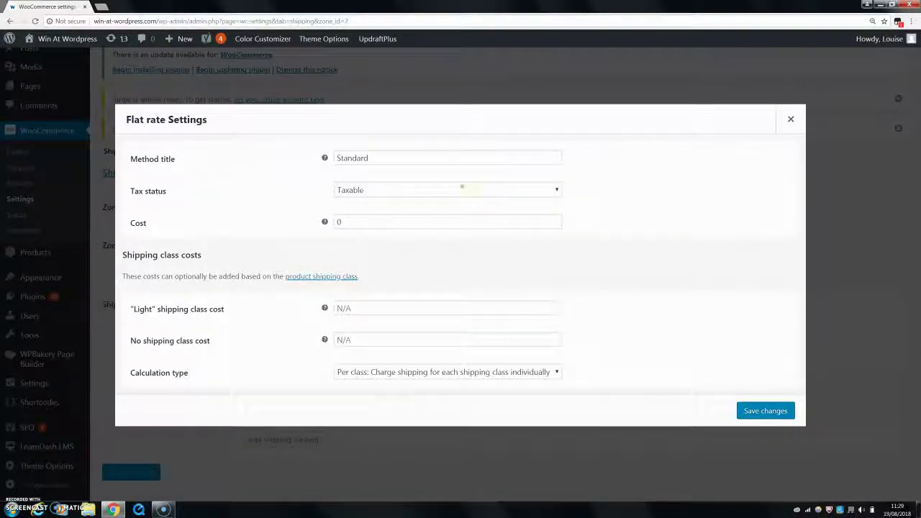
click(445, 192)
click(377, 213)
drag(349, 223, 314, 225)
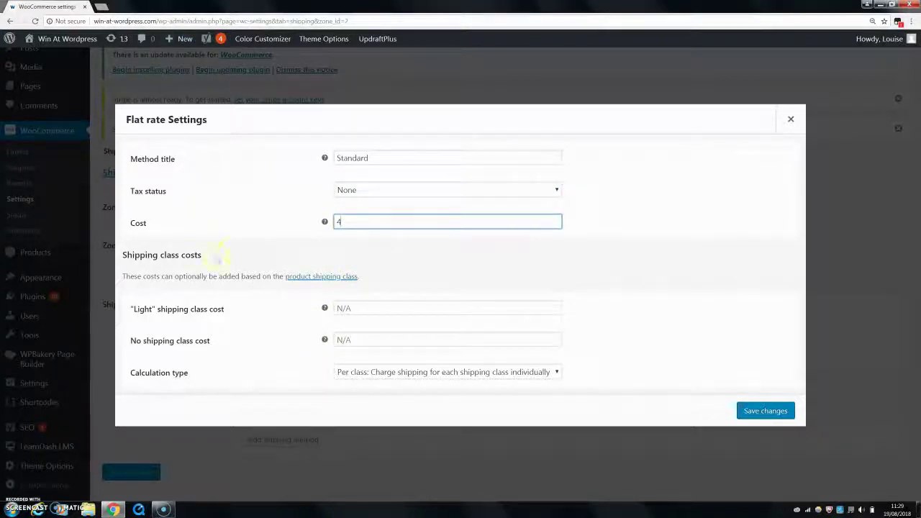
click(263, 232)
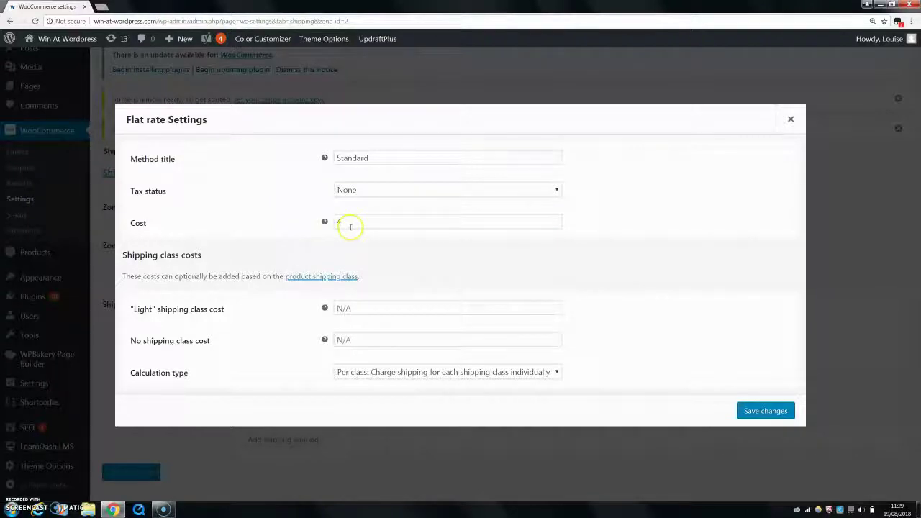
drag(352, 222, 331, 223)
click(285, 232)
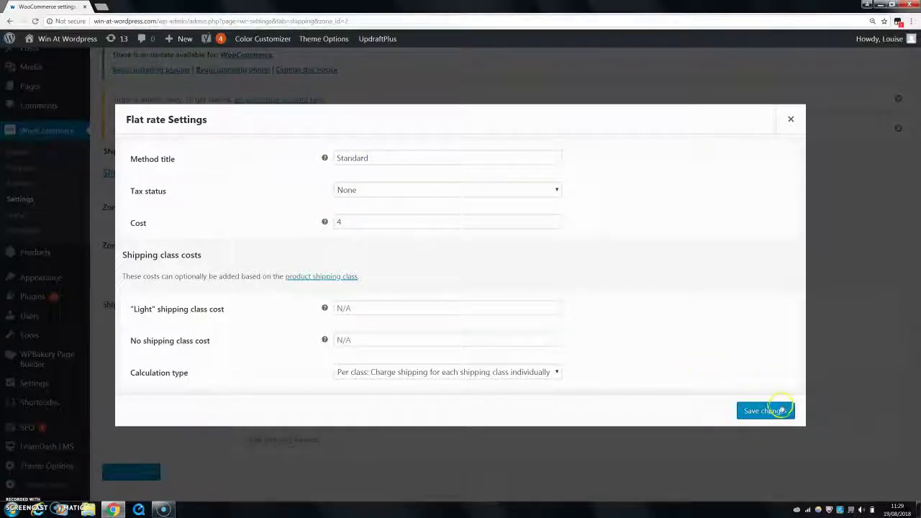
click(765, 410)
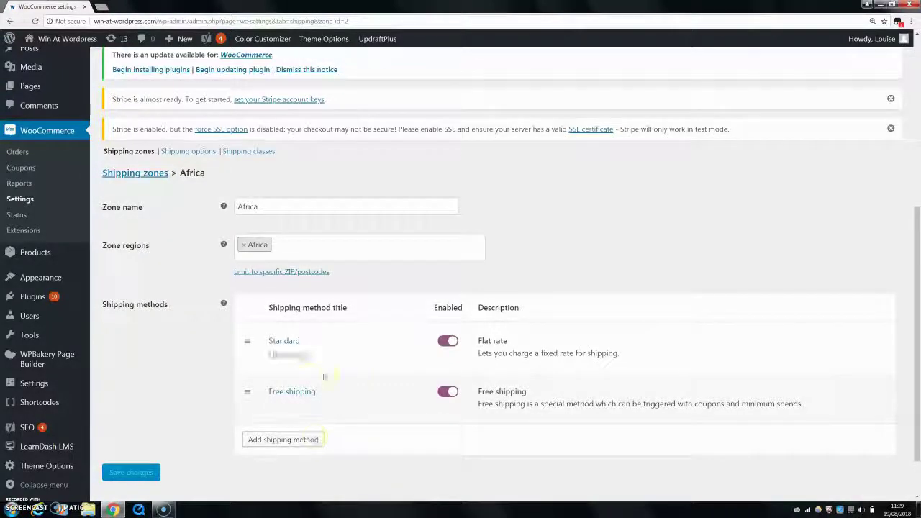
mouse_move(277, 358)
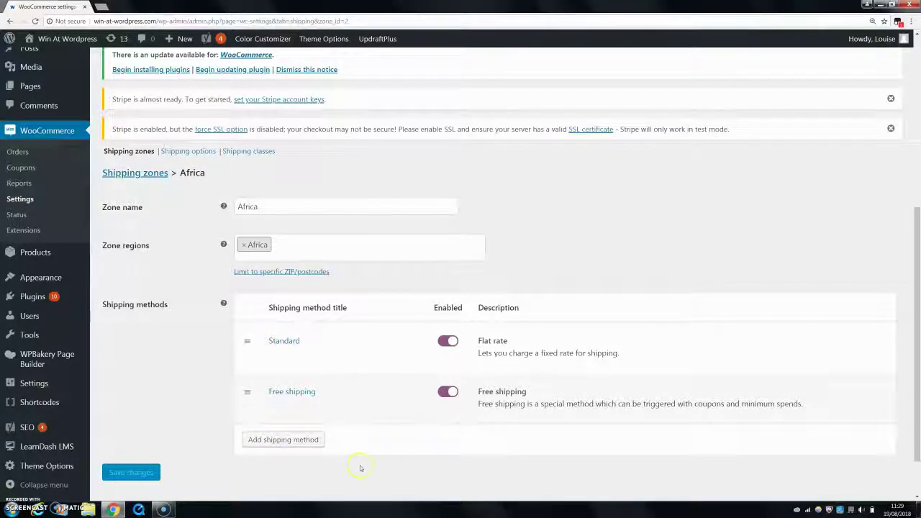
mouse_move(358, 377)
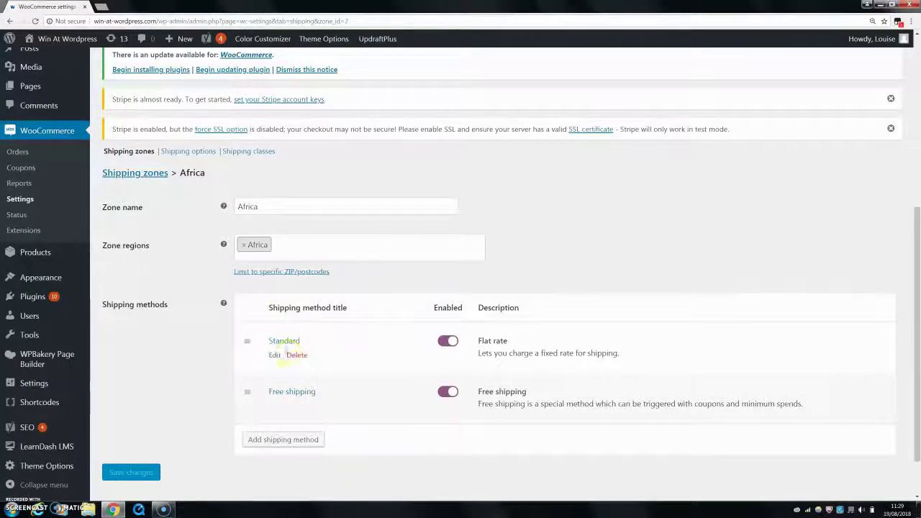
mouse_move(250, 389)
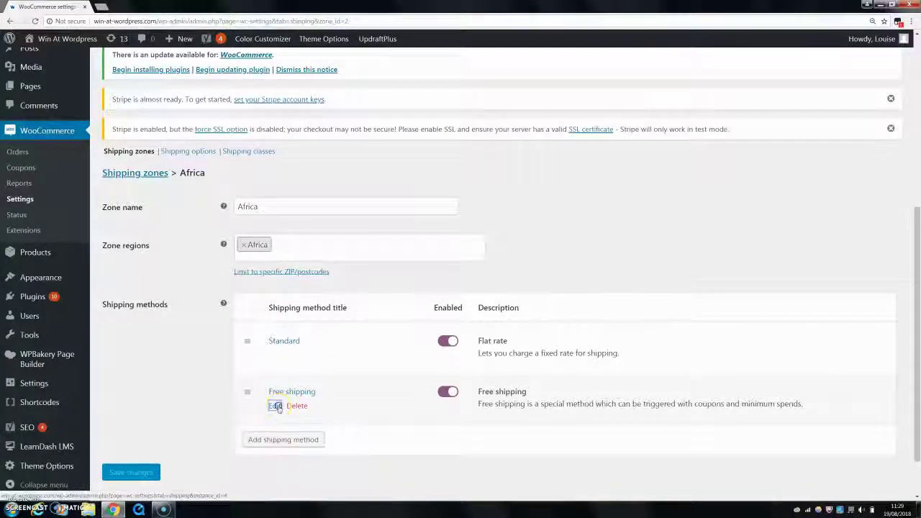
click(275, 407)
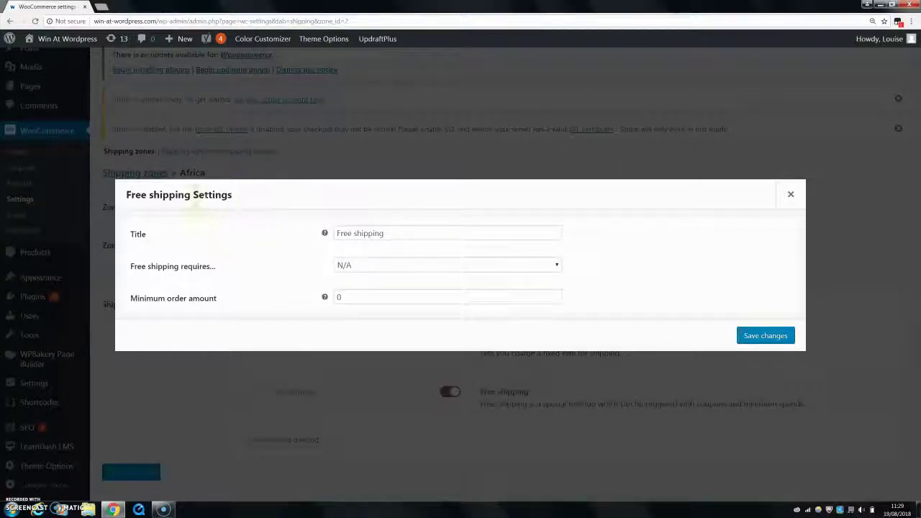
click(403, 229)
drag(403, 229, 323, 232)
click(401, 234)
click(254, 271)
click(379, 266)
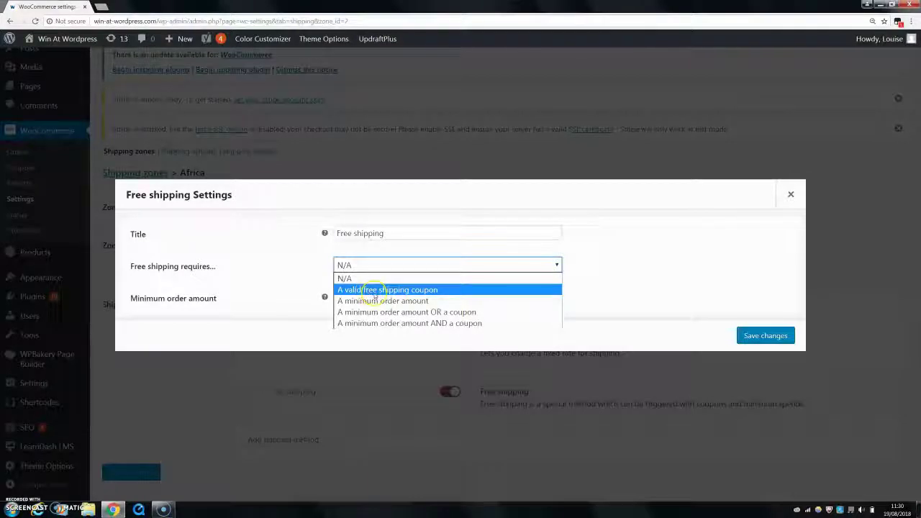
click(391, 290)
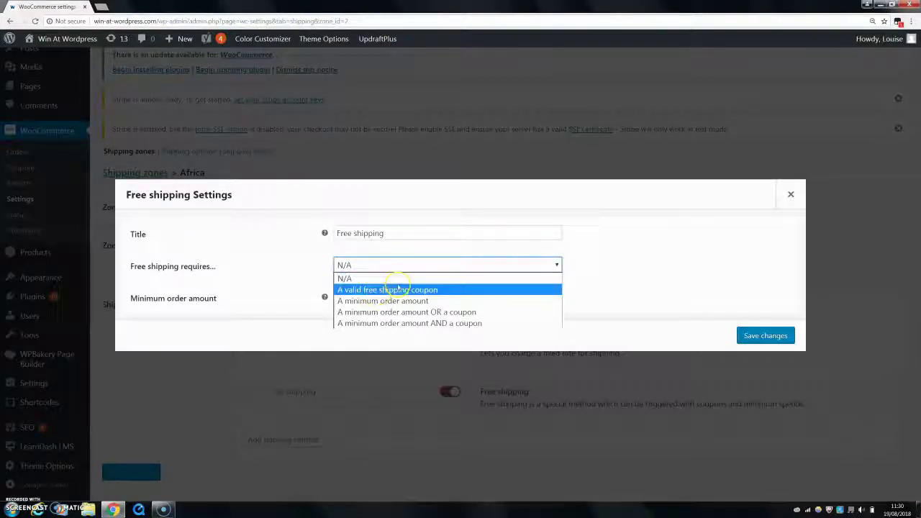
click(354, 281)
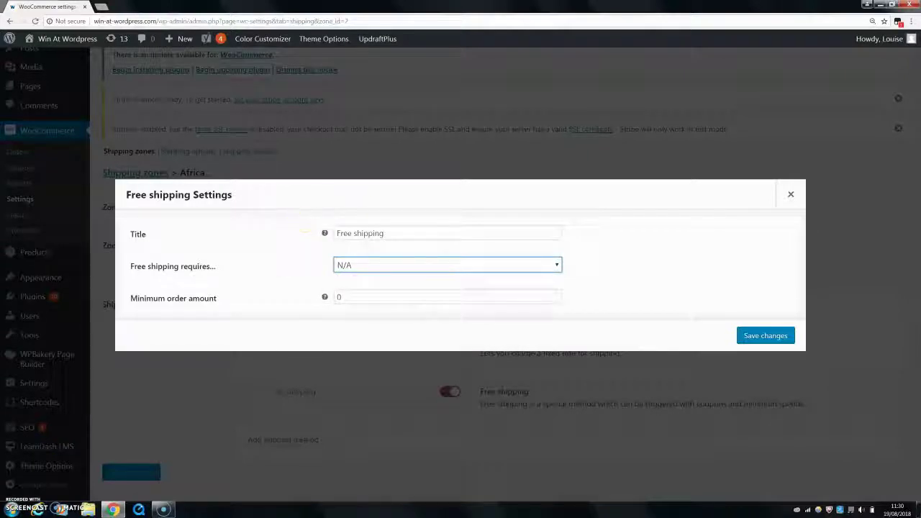
click(374, 267)
click(282, 289)
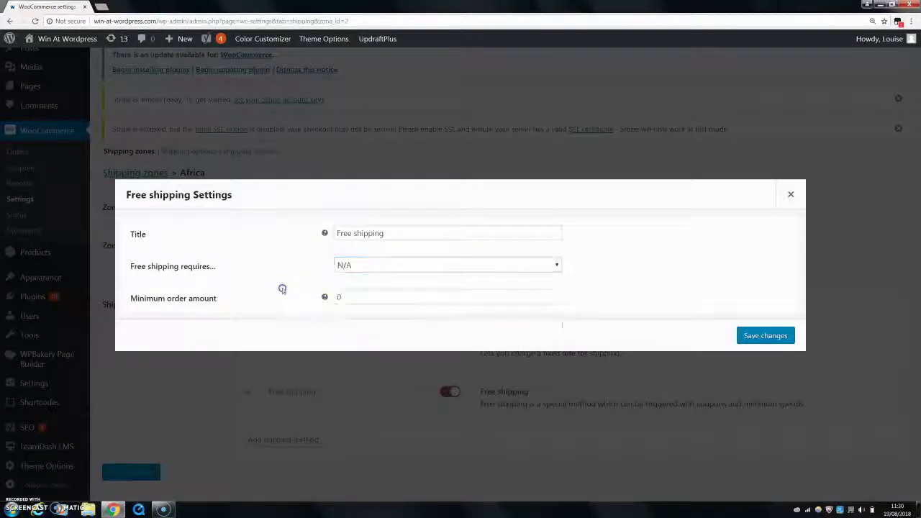
click(339, 297)
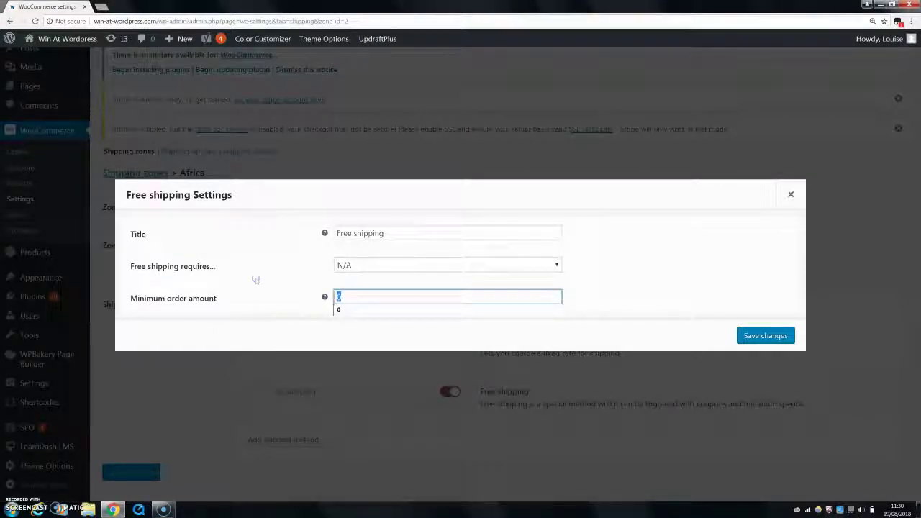
double_click(348, 299)
click(279, 287)
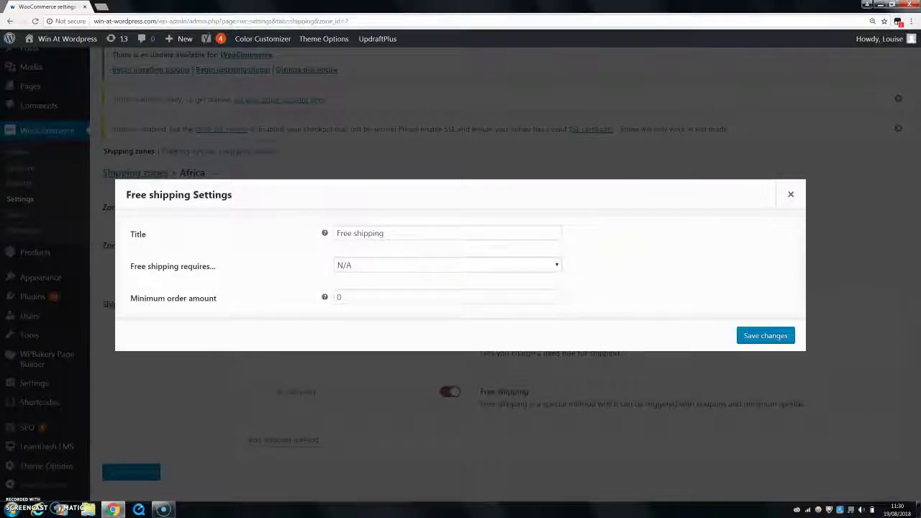
click(767, 336)
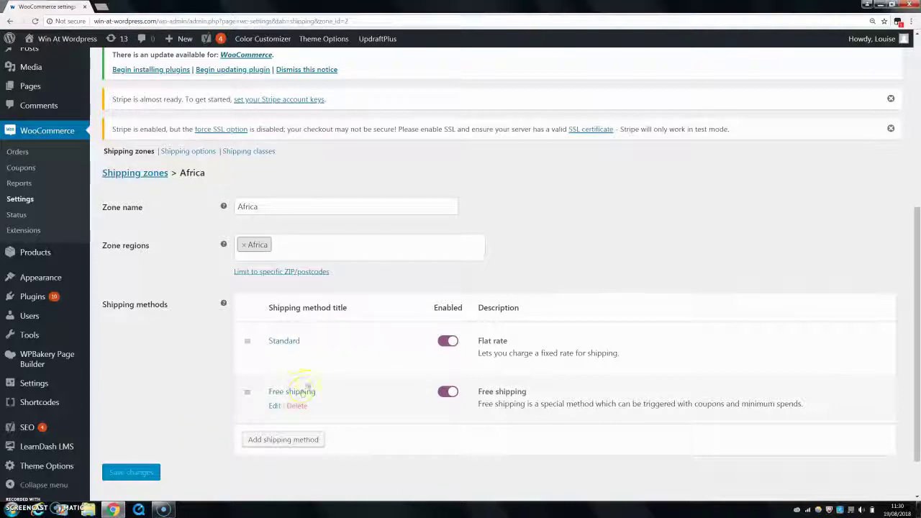
Save the Africa zone and return to the Shipping zones list showing Standard and Free shipping.
scroll(254, 401, down, 2)
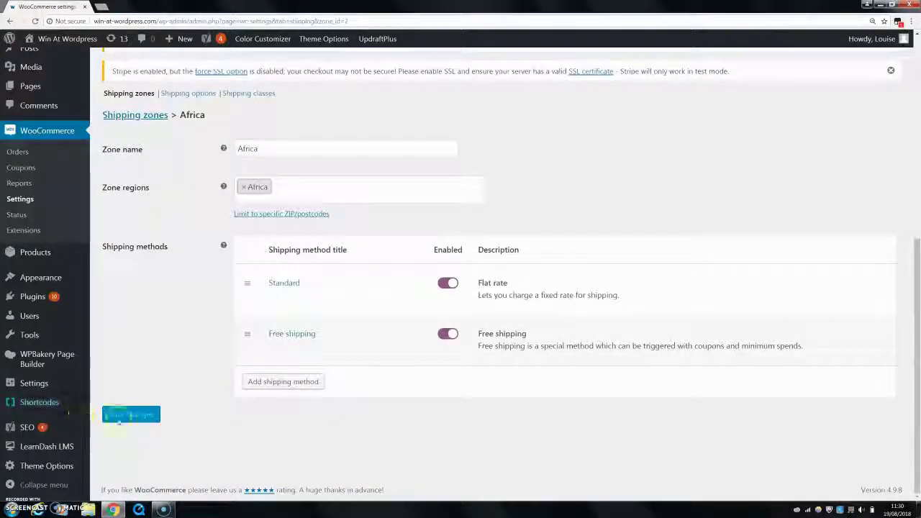
click(124, 414)
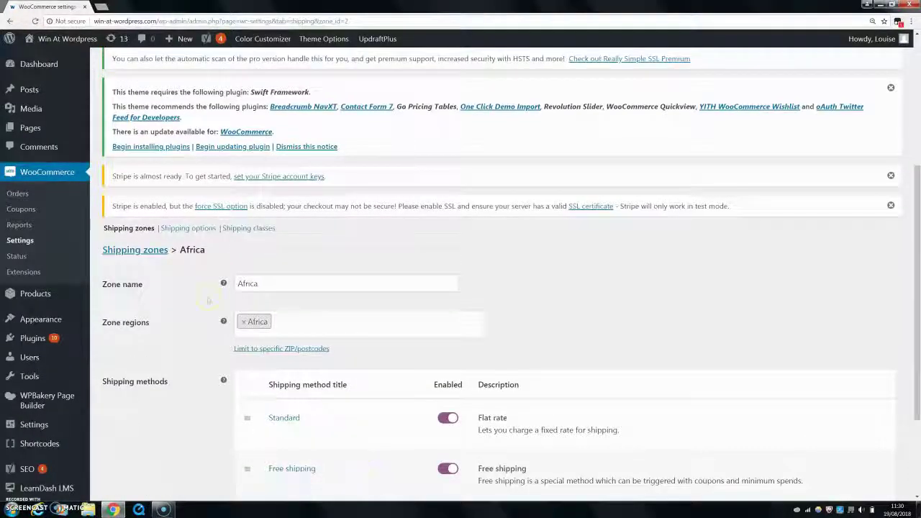
click(133, 252)
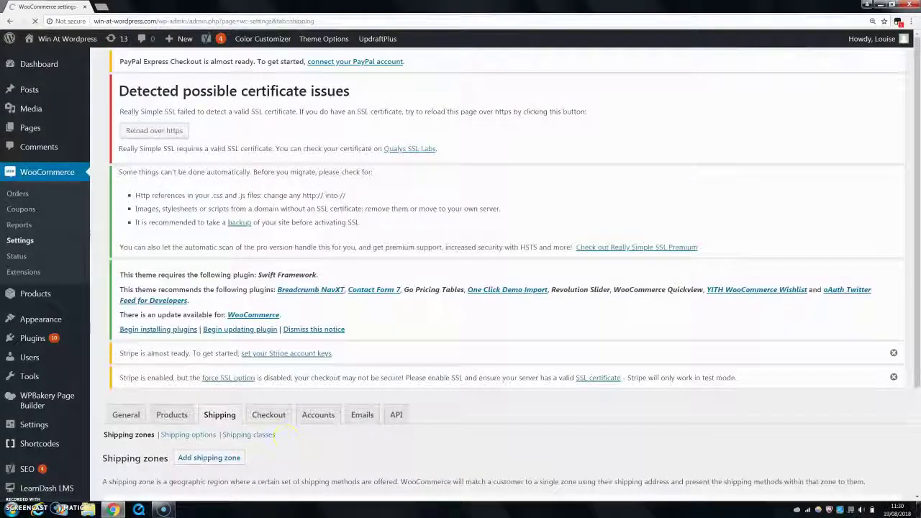
scroll(353, 386, down, 3)
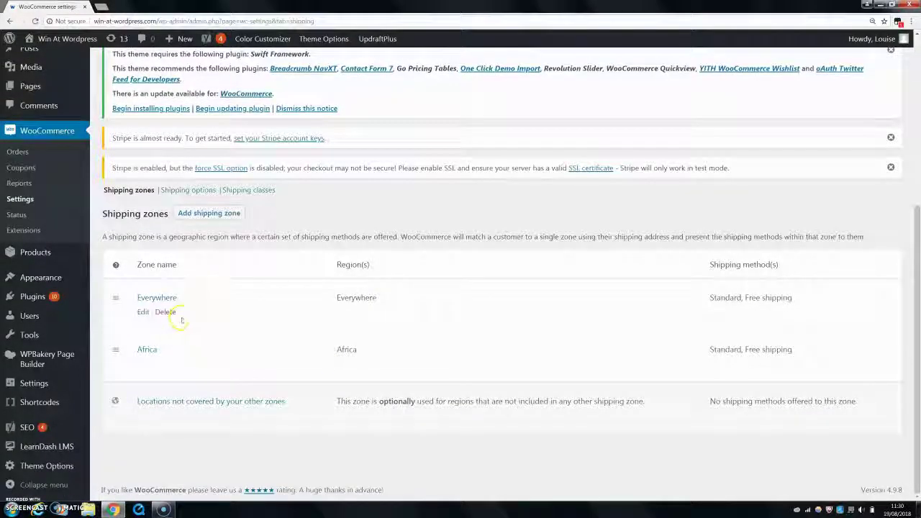